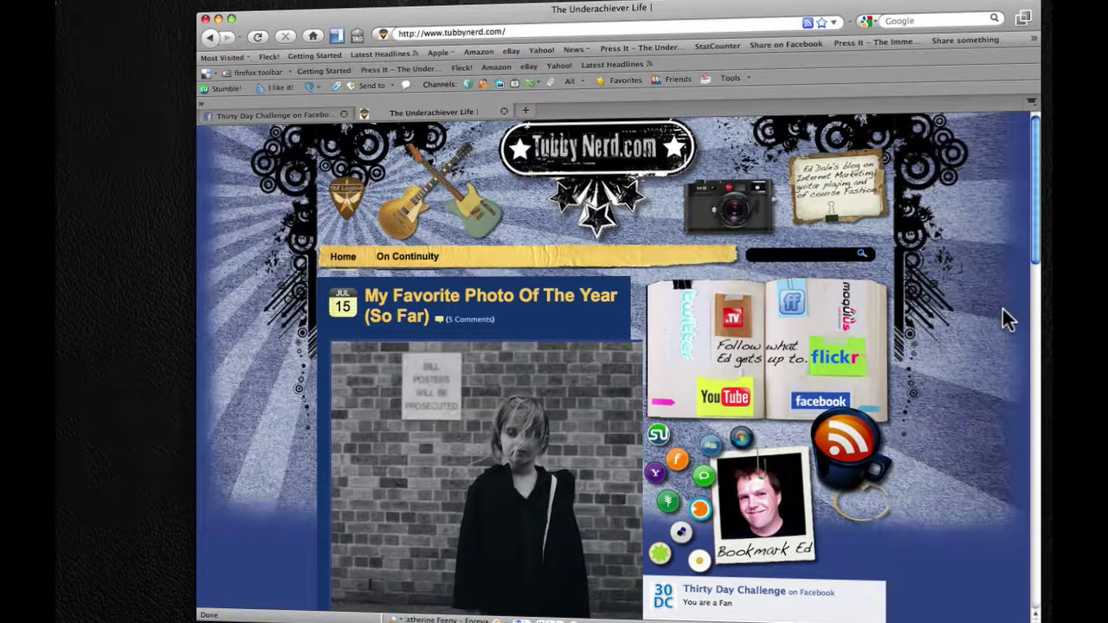
# Open Firefox Preferences from the application menu and shift its window slightly right
pyautogui.scroll(-1, 1011, 318)
pyautogui.scroll(-1, 1009, 319)
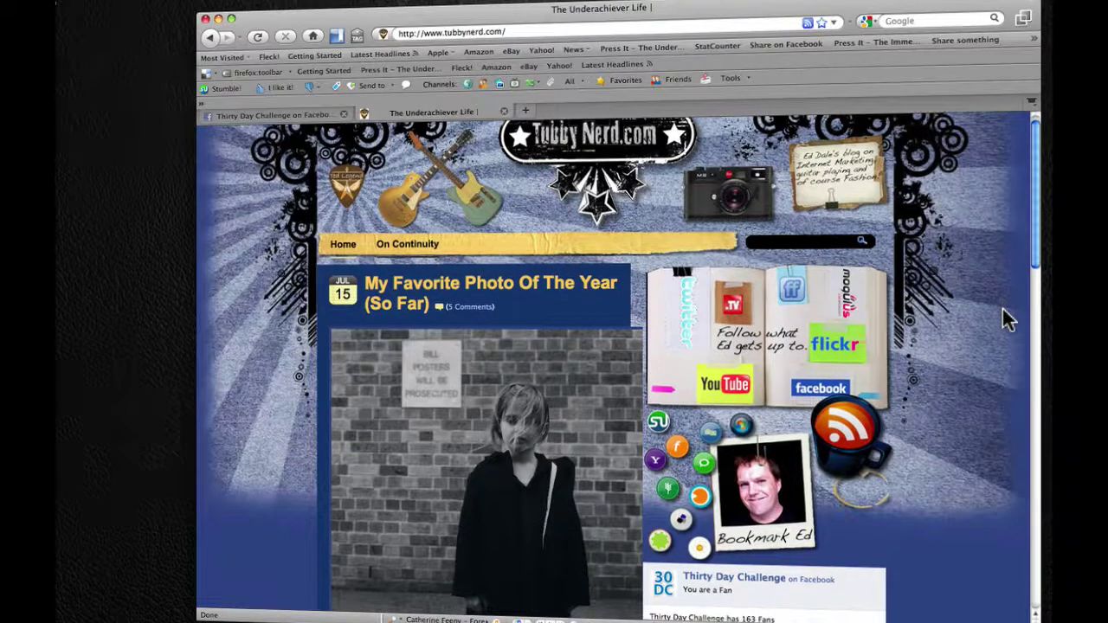
pyautogui.scroll(1, 1009, 318)
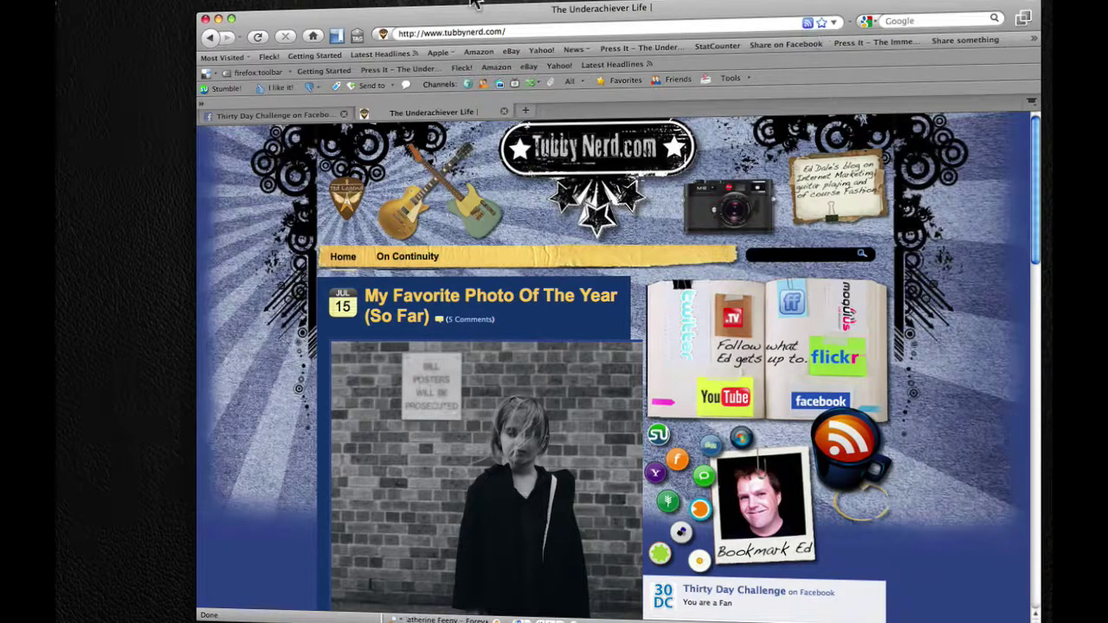
pyautogui.click(84, 1)
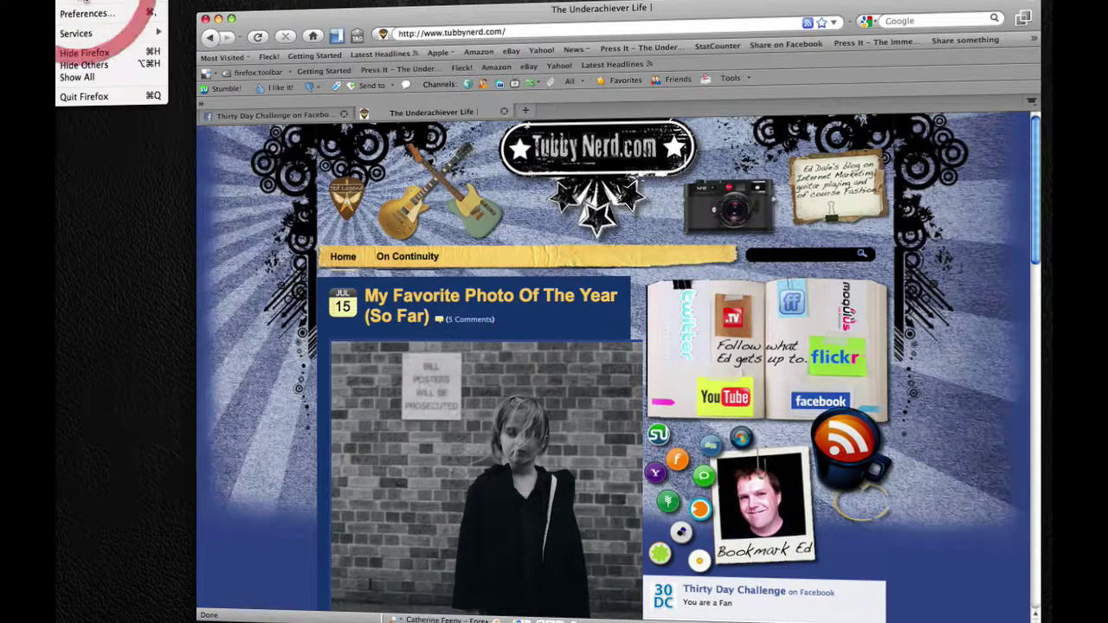
pyautogui.click(88, 15)
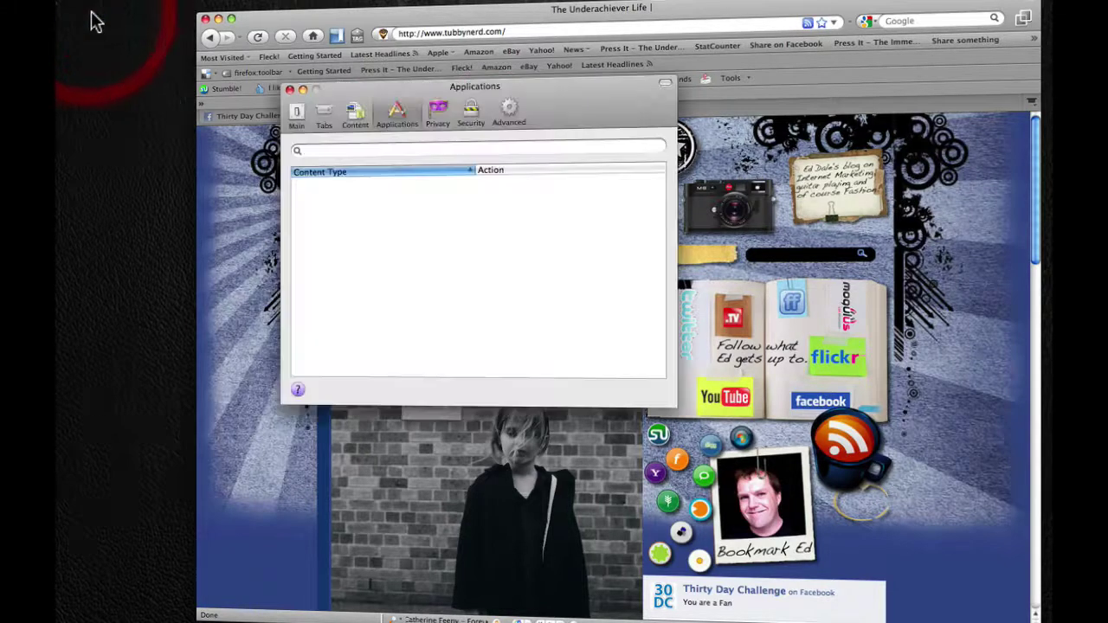
pyautogui.moveTo(418, 95); pyautogui.dragTo(451, 84)
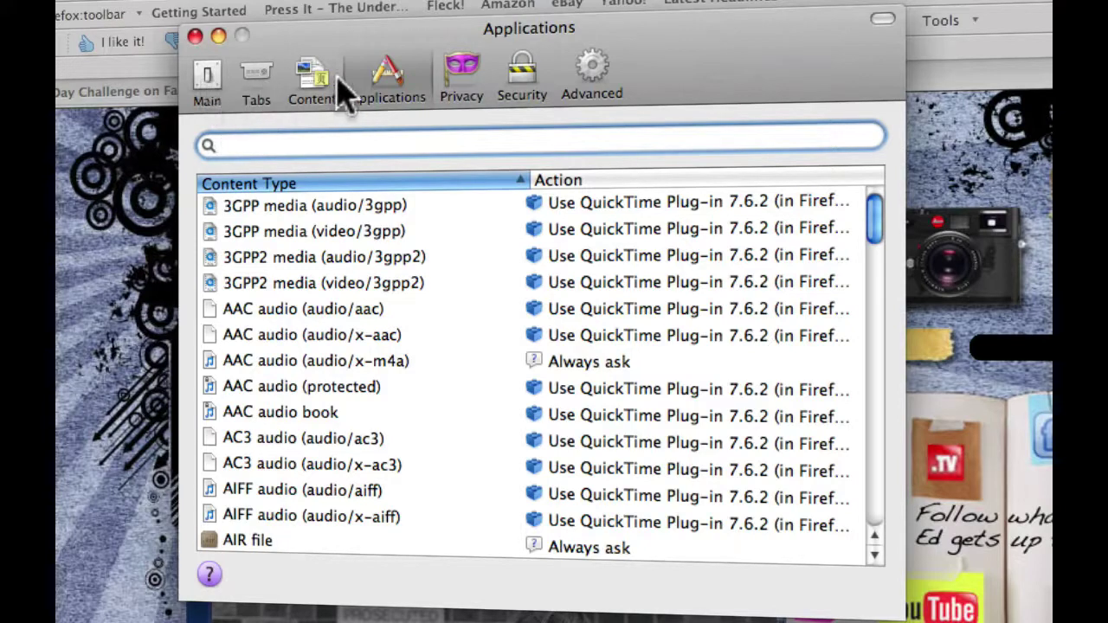
# In Applications, set the Web Feed content type to Use Google, then close Preferences
pyautogui.click(383, 96)
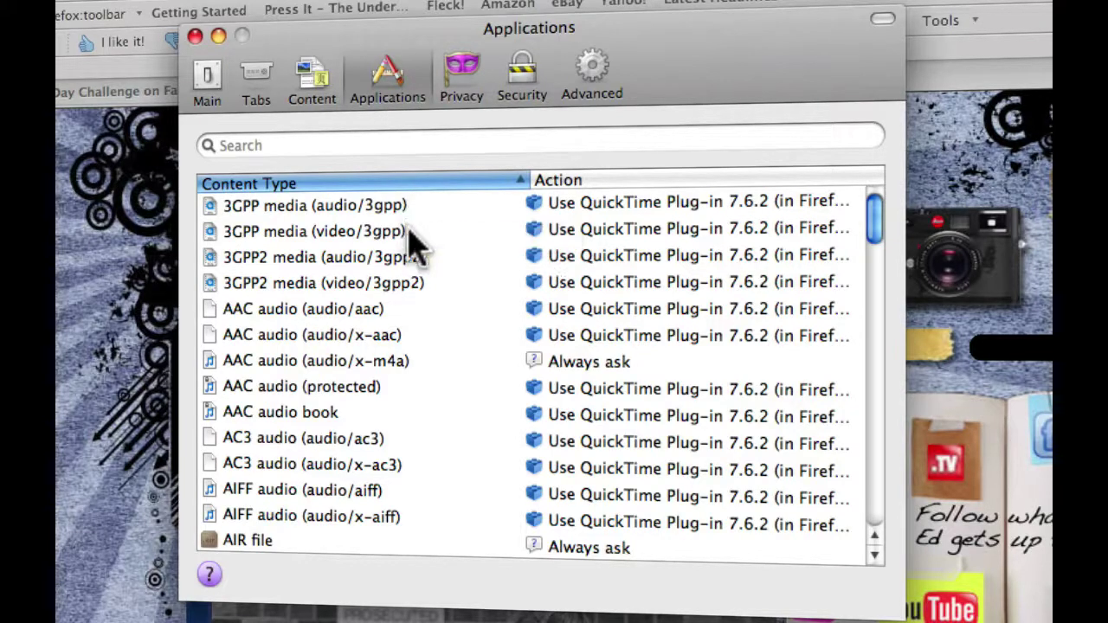
pyautogui.scroll(-5, 416, 247)
pyautogui.scroll(-4, 415, 247)
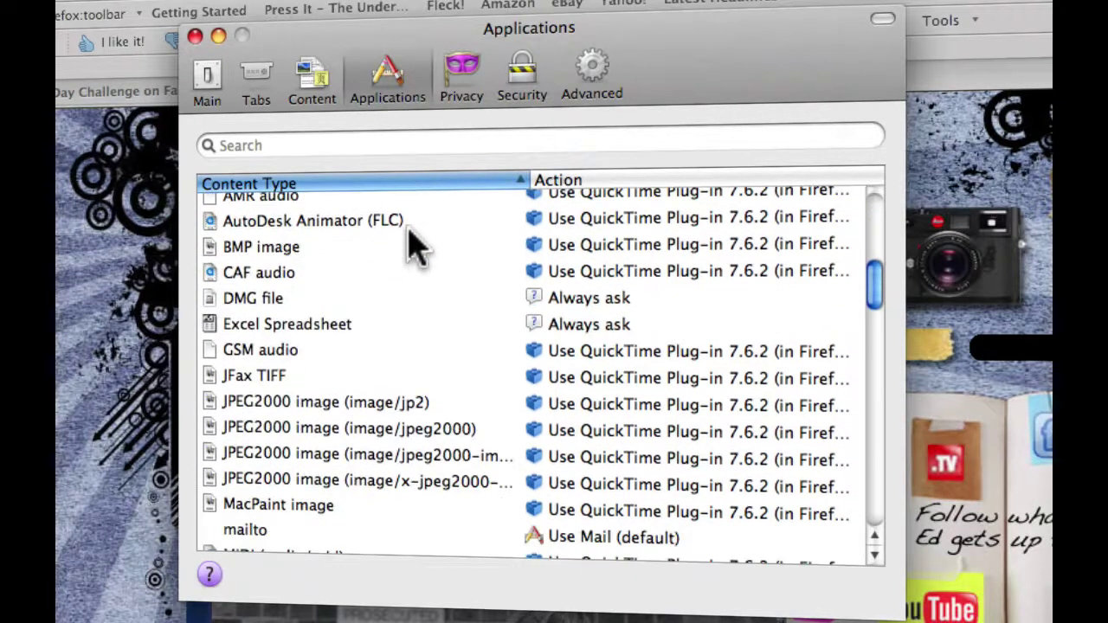
pyautogui.scroll(-15, 415, 247)
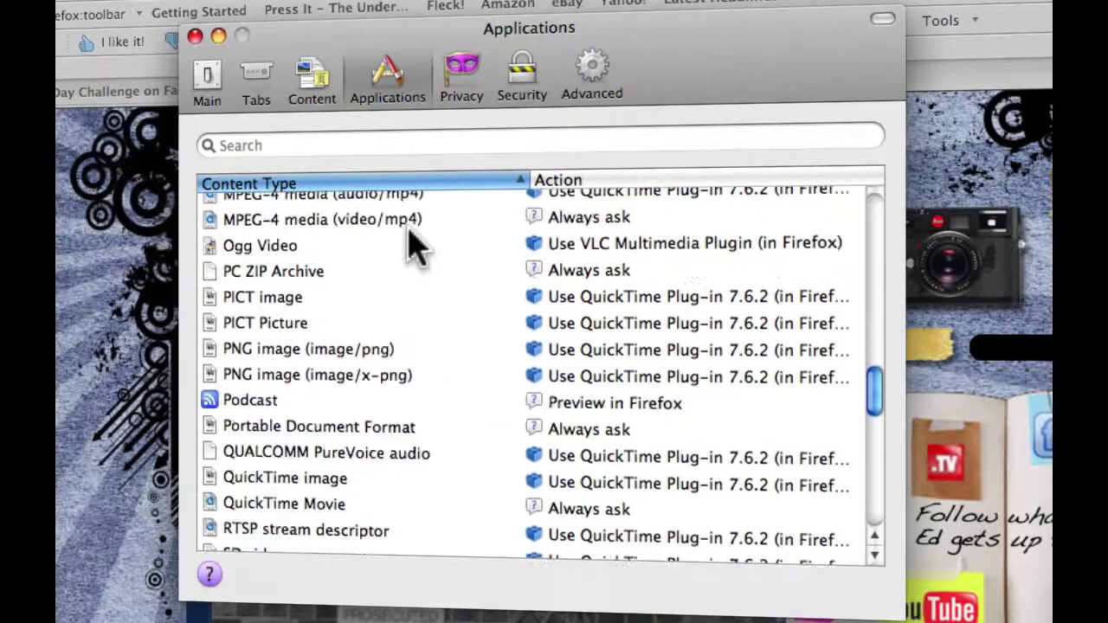
pyautogui.scroll(-3, 416, 247)
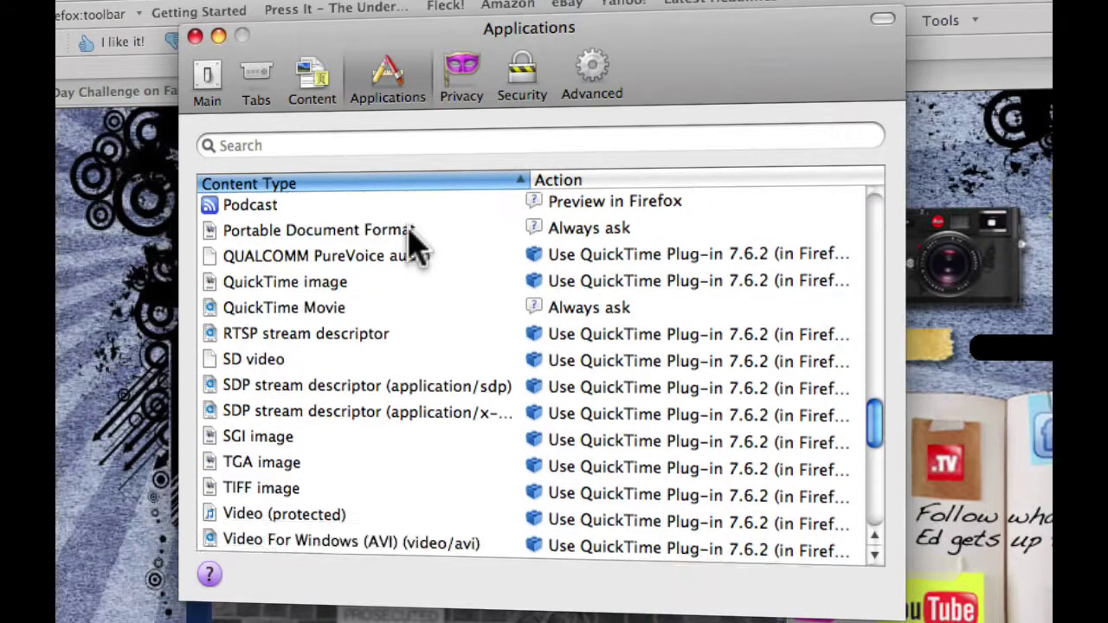
pyautogui.scroll(-6, 416, 247)
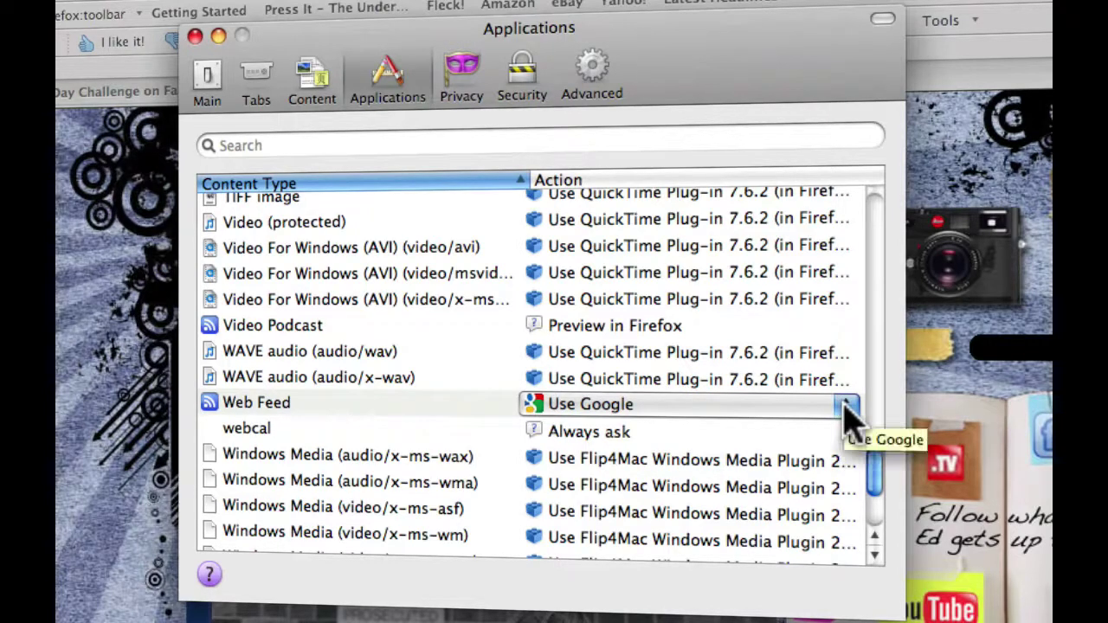
pyautogui.click(292, 407)
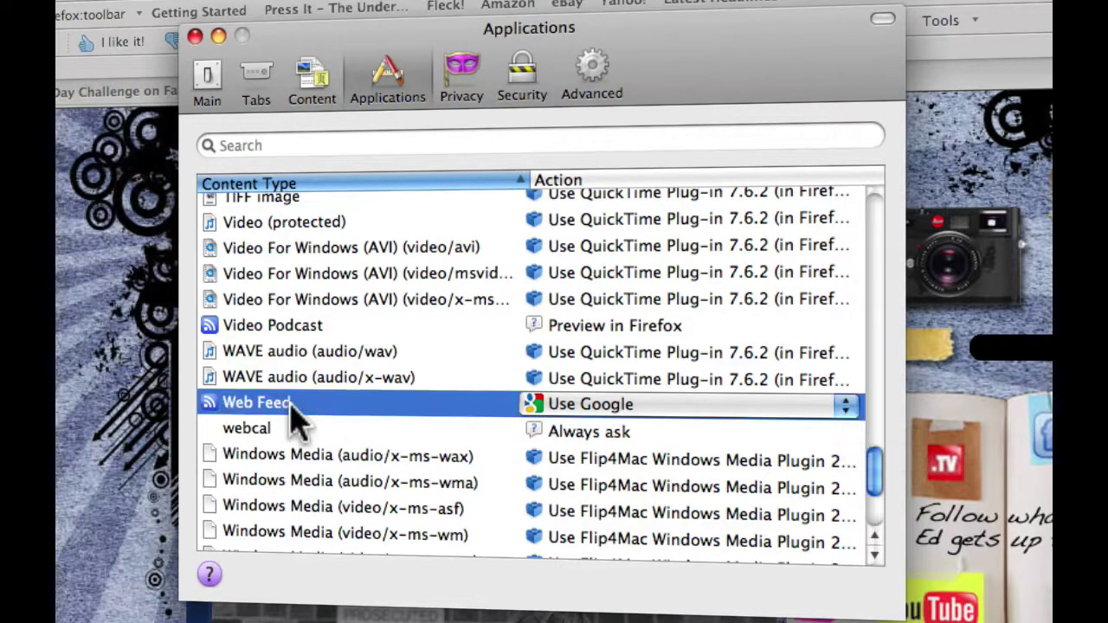
pyautogui.click(849, 408)
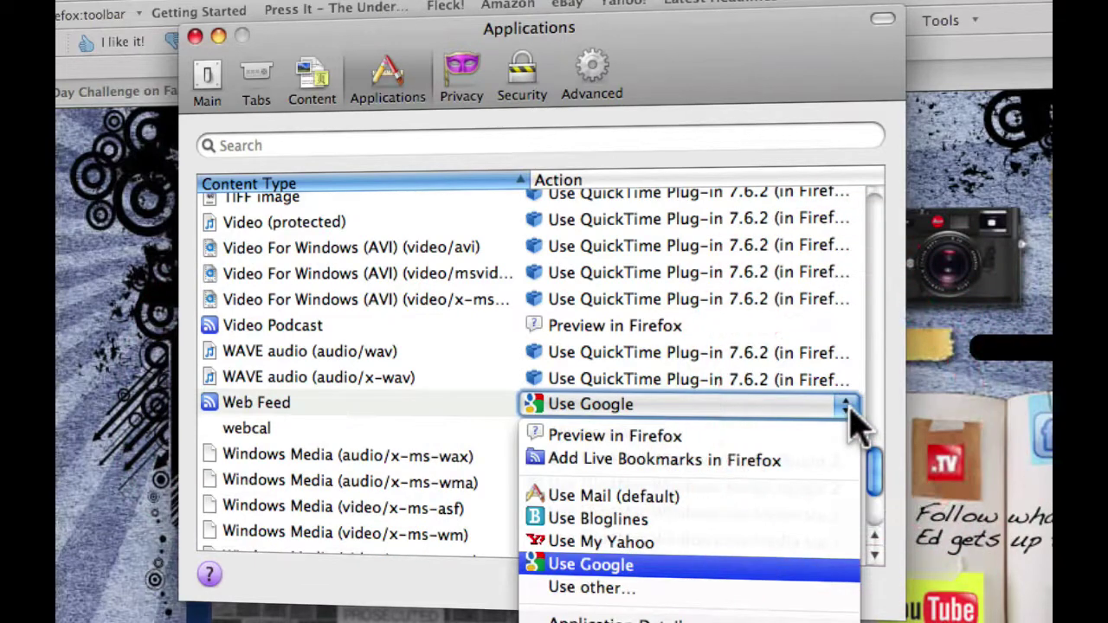
pyautogui.click(762, 570)
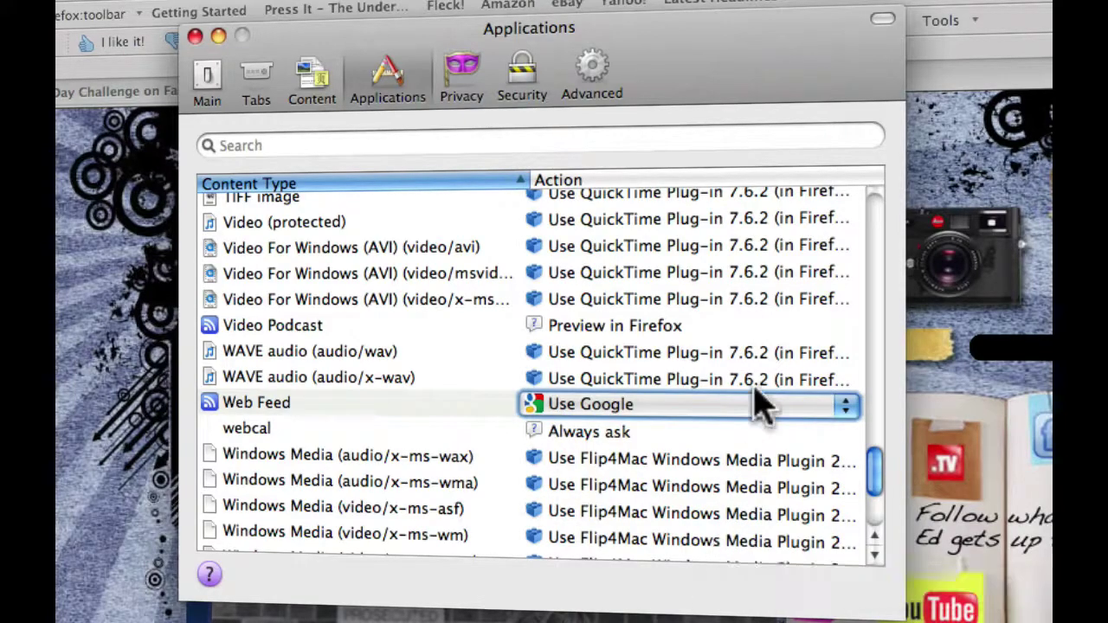
pyautogui.click(194, 37)
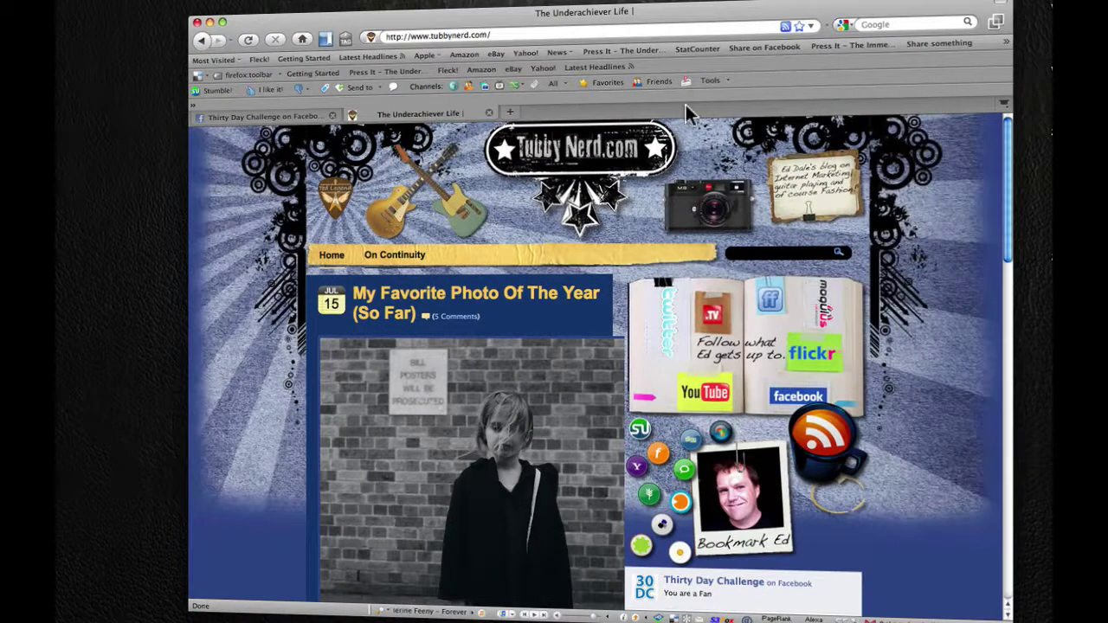
# Bring up the address-bar feed options for The Underachiever Life blog
pyautogui.click(786, 29)
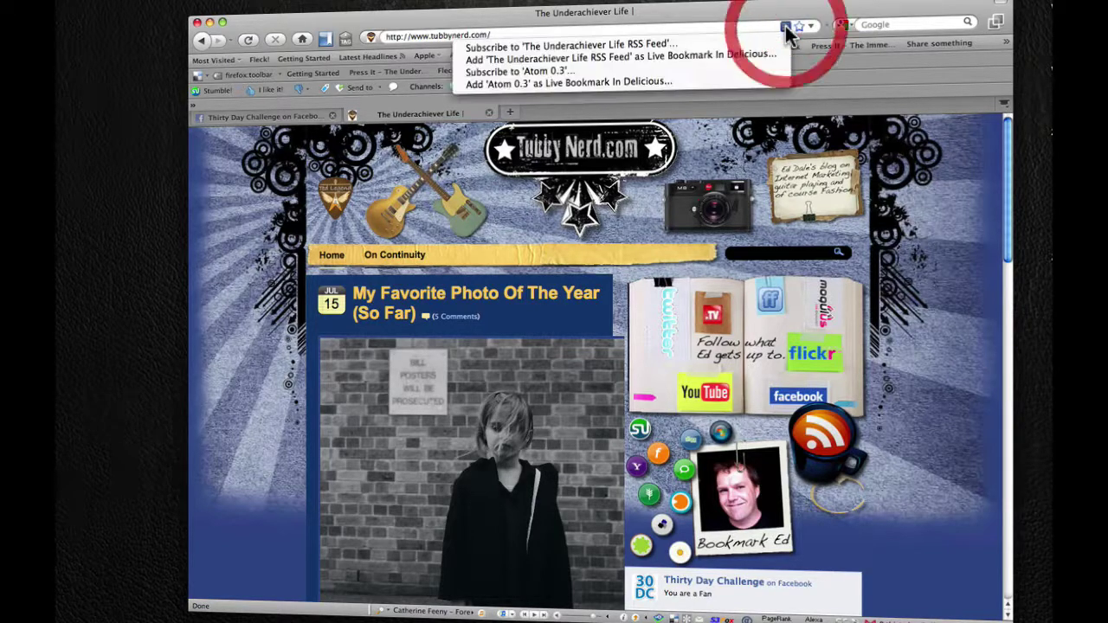
# Subscribe to 'The Underachiever Life RSS Feed' to load its Add to Google page
pyautogui.click(699, 47)
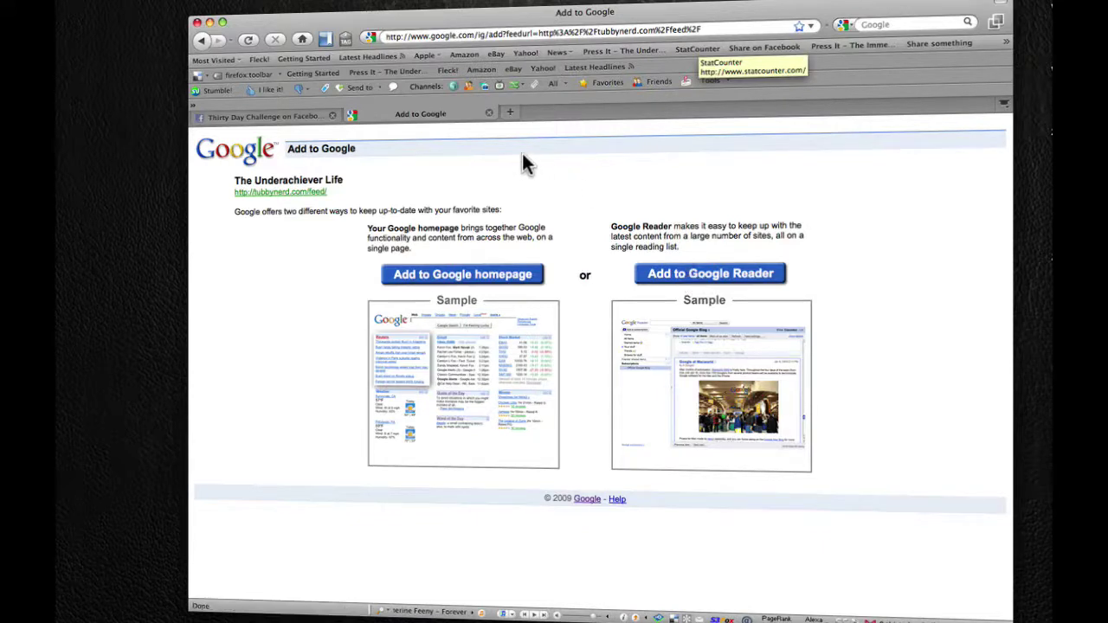
pyautogui.click(201, 41)
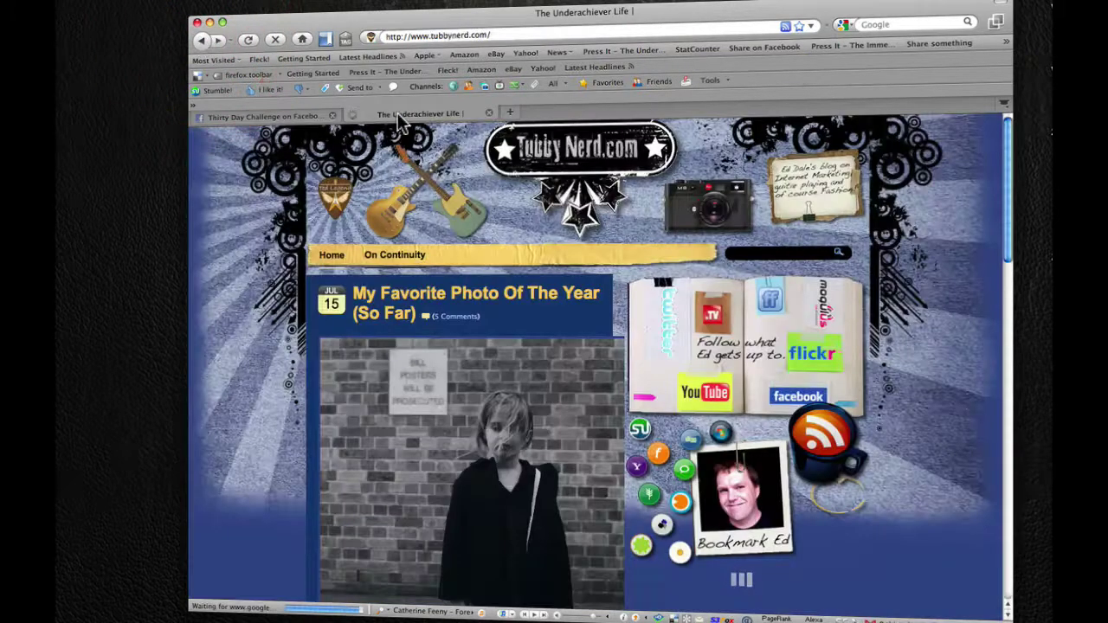
pyautogui.scroll(-3, 541, 262)
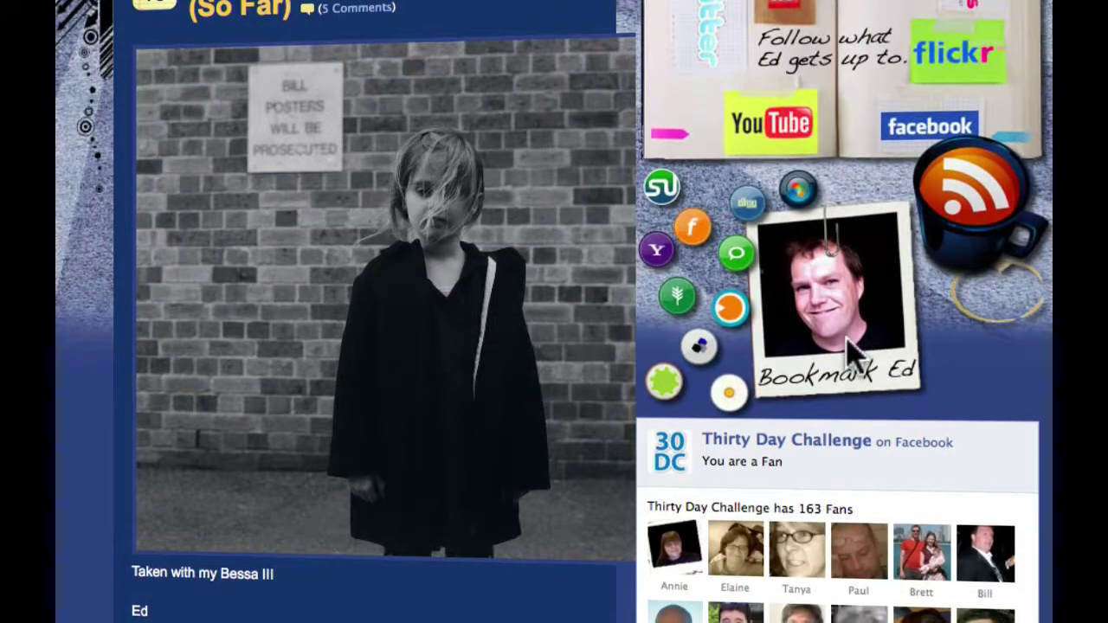
pyautogui.scroll(-2, 853, 351)
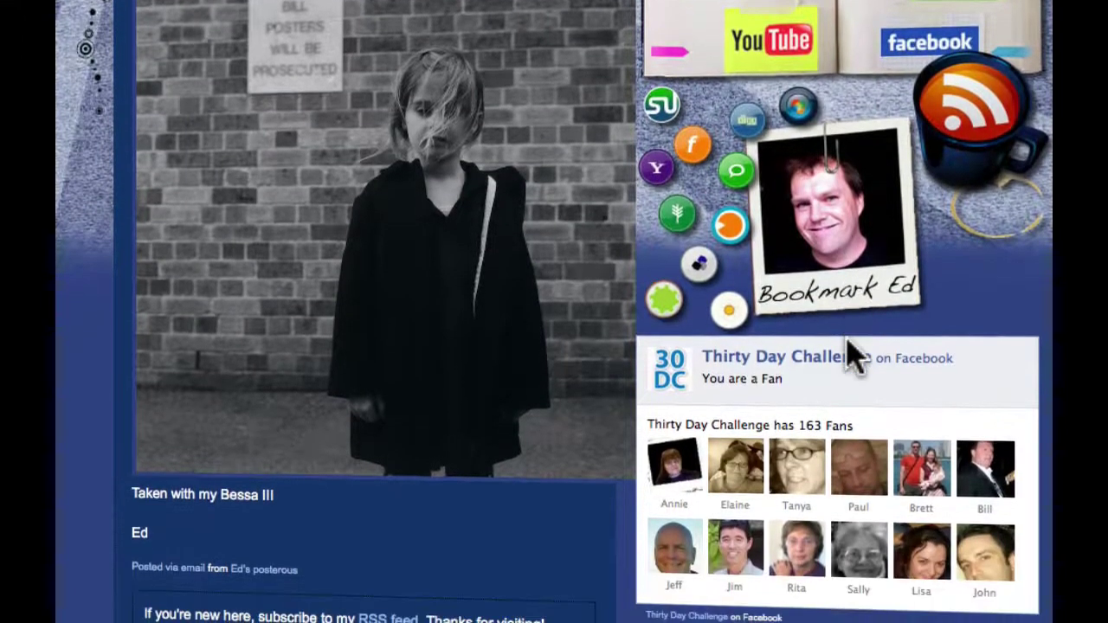
pyautogui.scroll(-2, 850, 353)
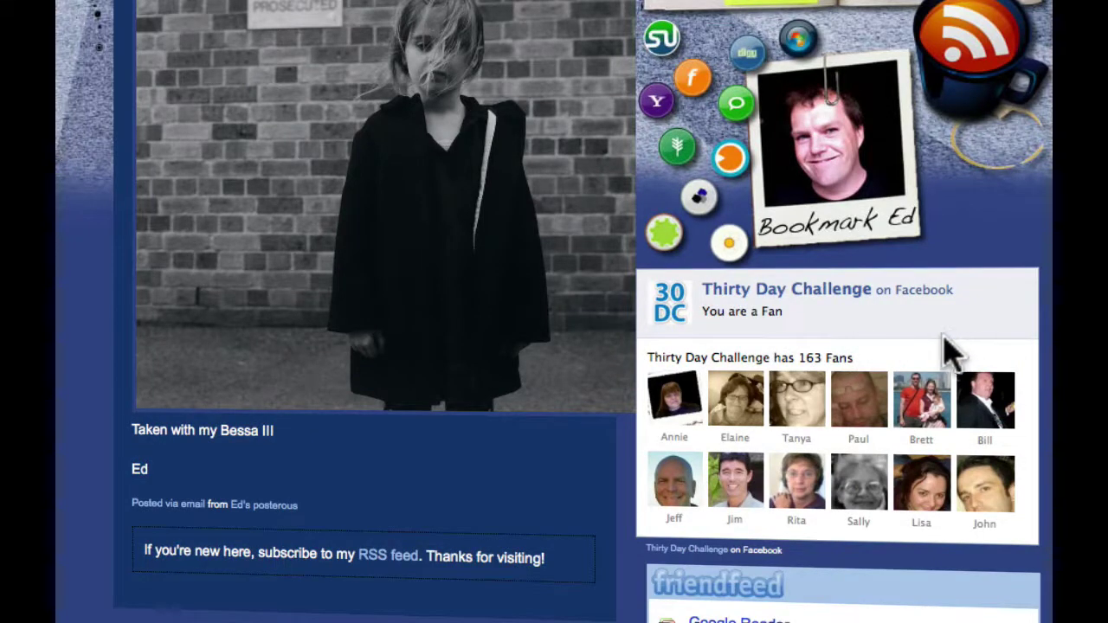
pyautogui.scroll(-5, 950, 353)
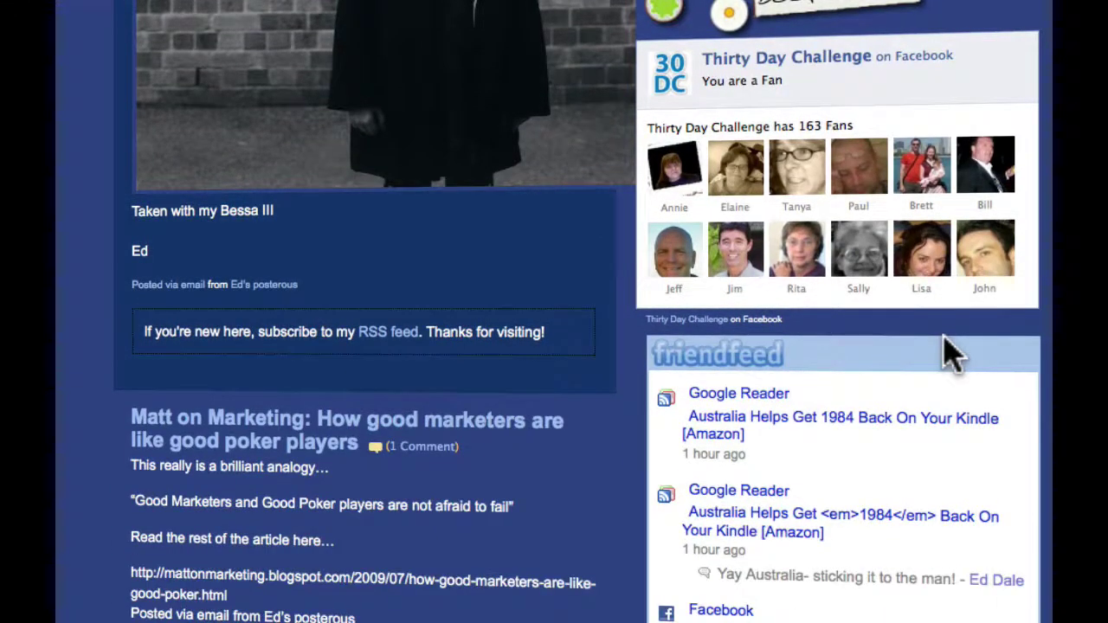
pyautogui.scroll(-3, 950, 352)
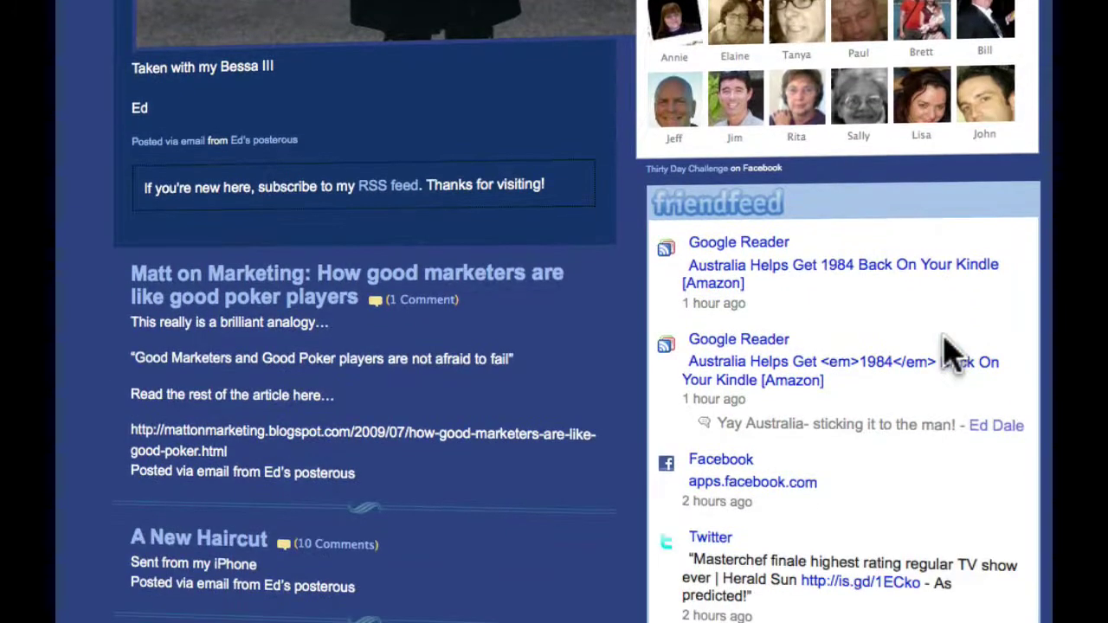
pyautogui.scroll(-1, 949, 351)
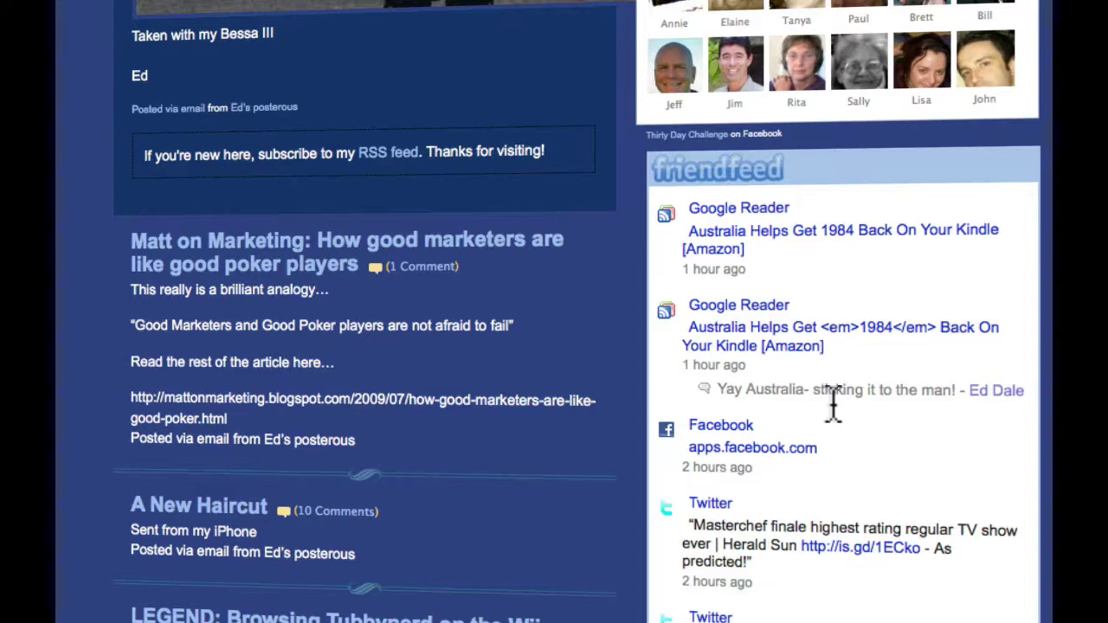
pyautogui.click(779, 343)
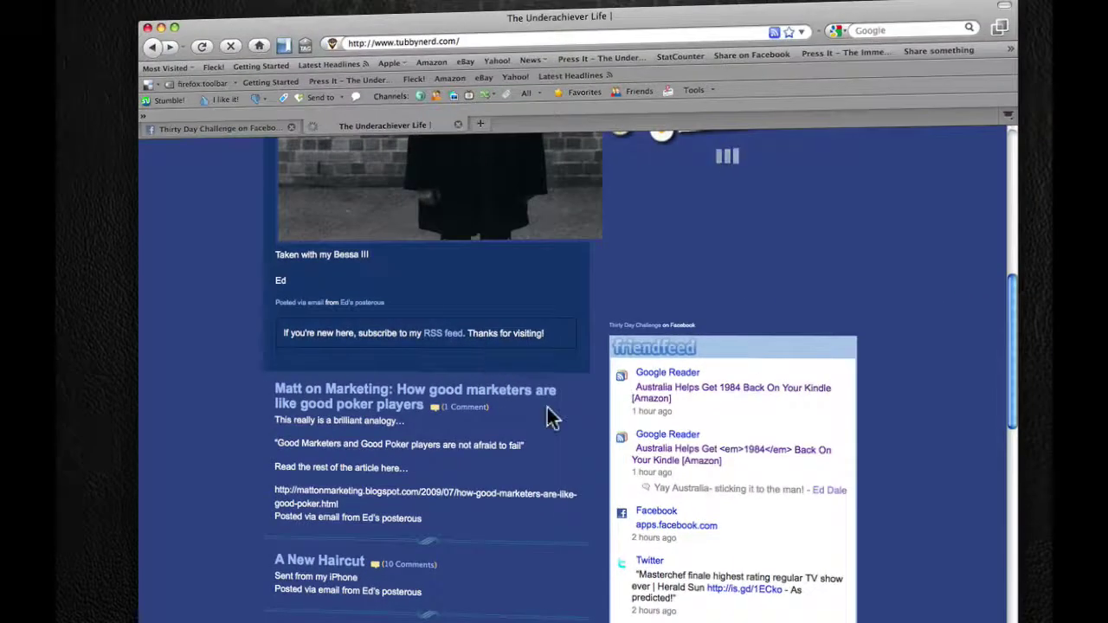
pyautogui.scroll(5, 547, 411)
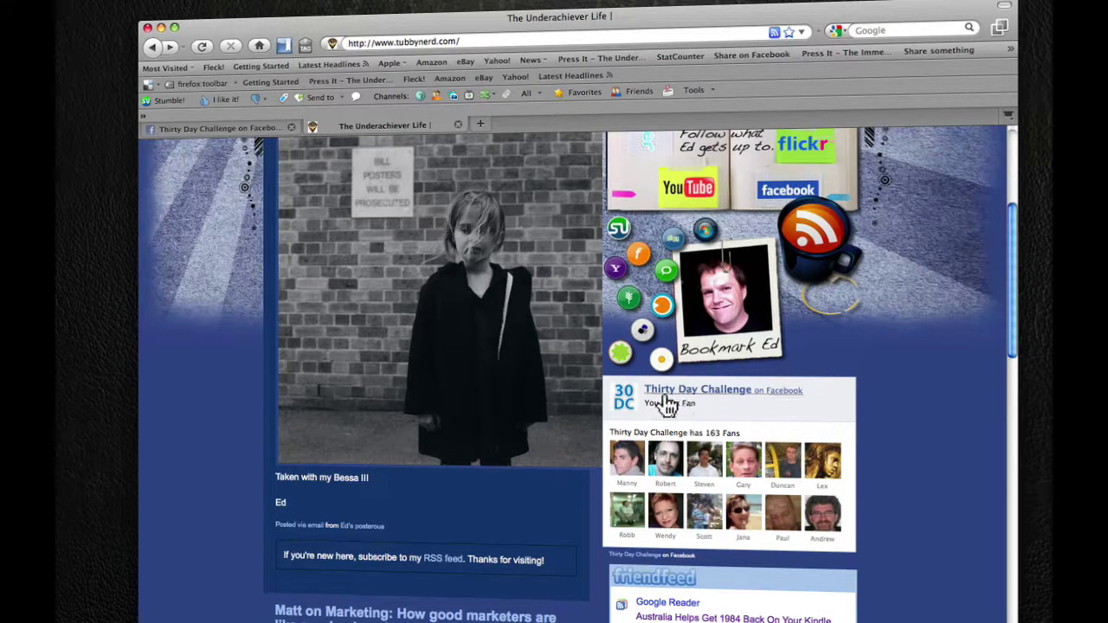
pyautogui.scroll(3, 528, 448)
pyautogui.scroll(2, 529, 459)
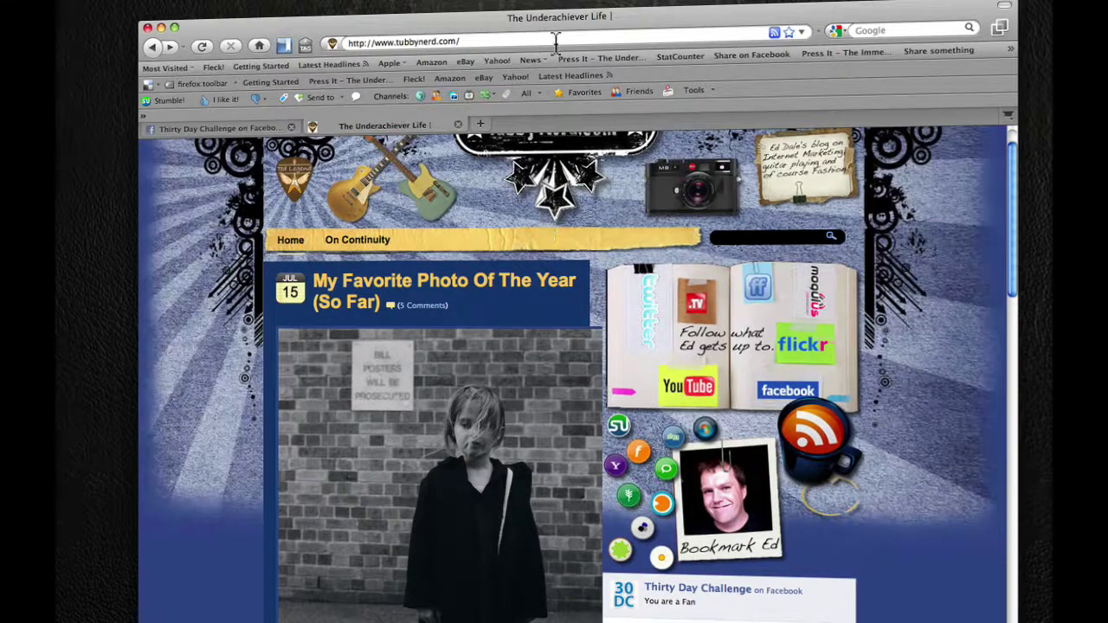
pyautogui.click(697, 36)
pyautogui.write('www.google.com')
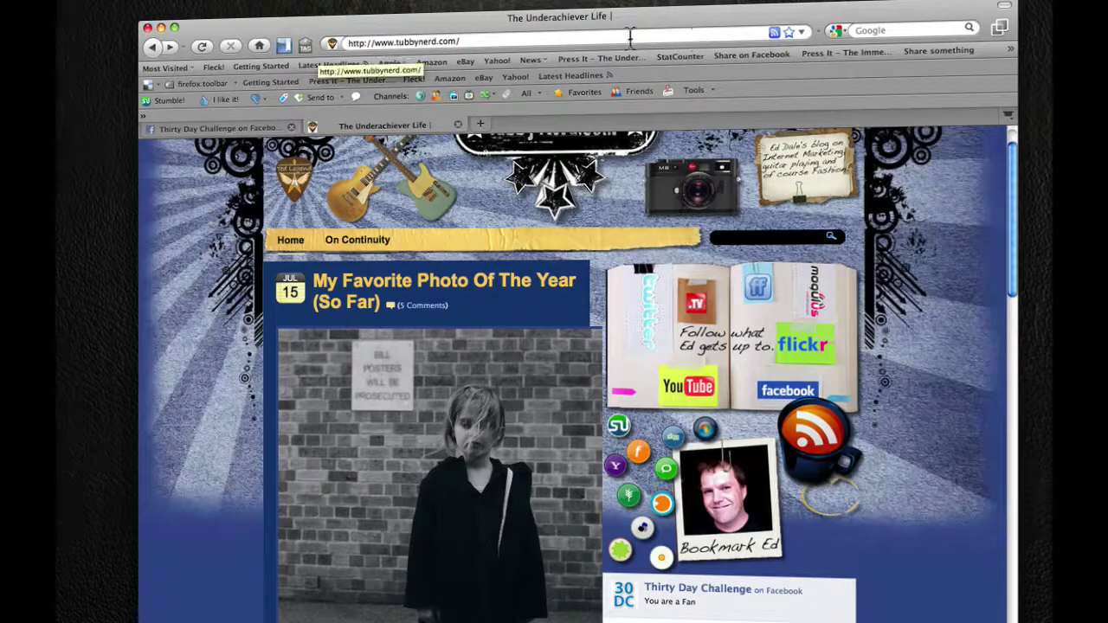
pyautogui.press('Return')
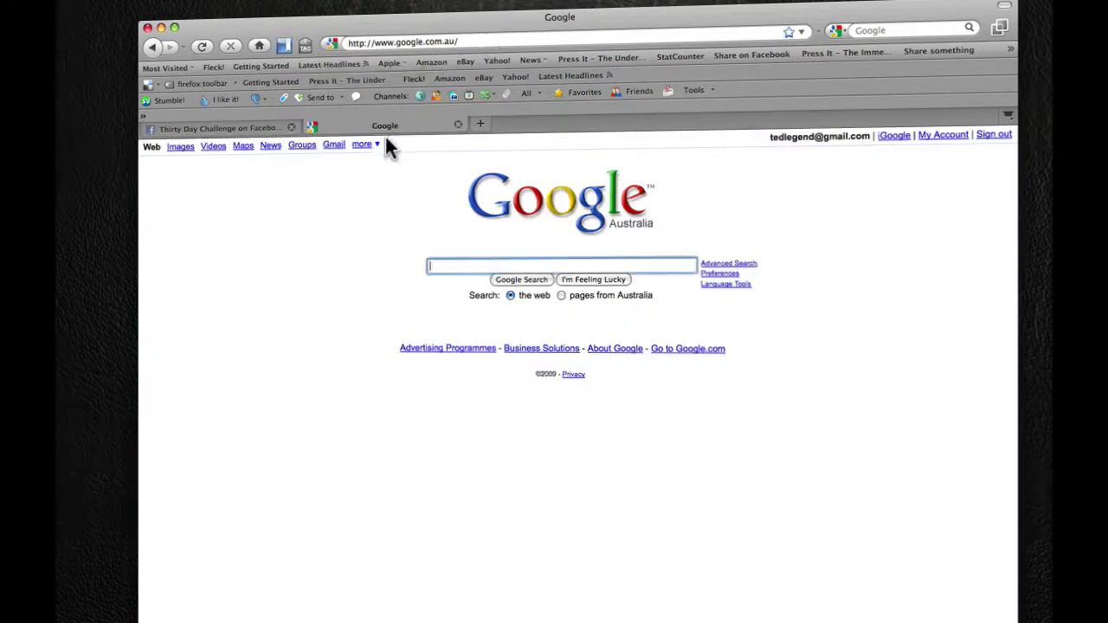
pyautogui.click(370, 152)
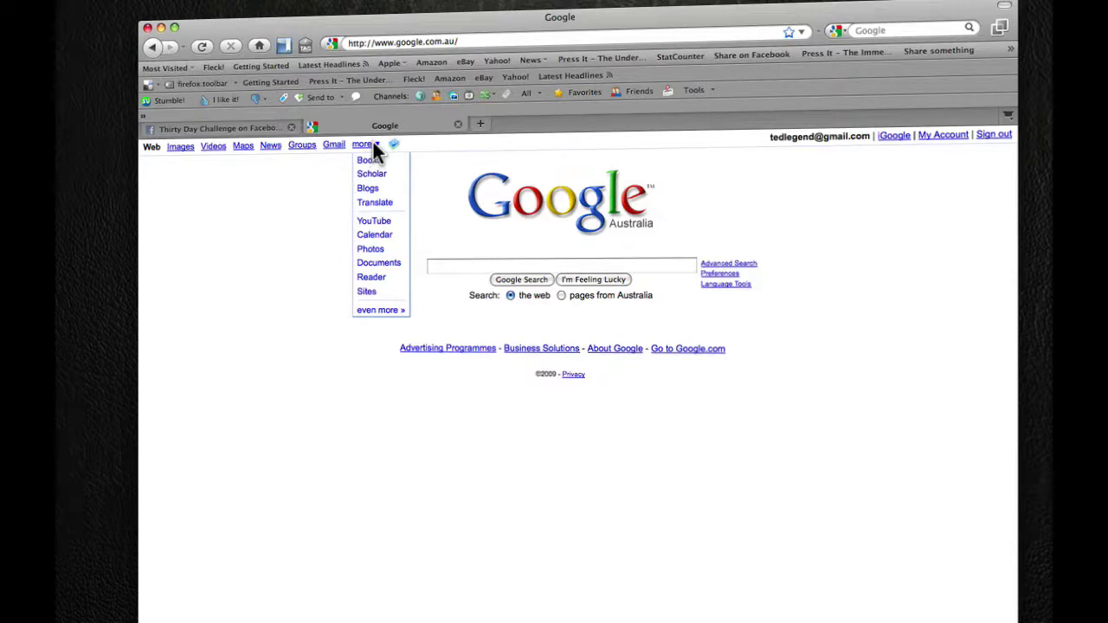
pyautogui.click(269, 148)
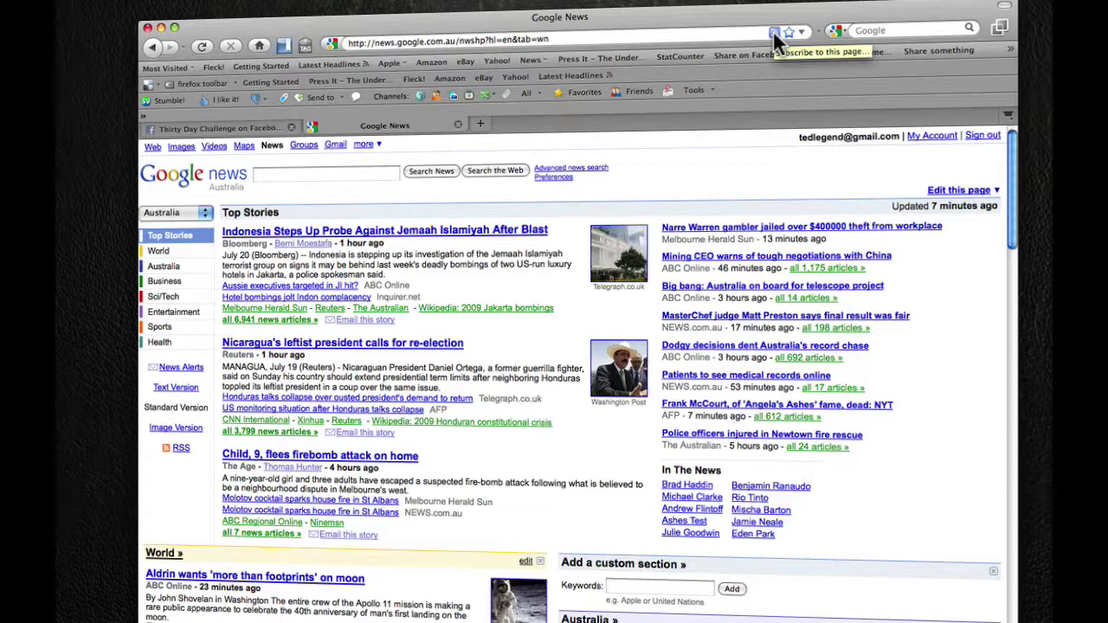
# Search Google News for 'Leica' and subscribe to the results feed via the RSS icon
pyautogui.click(327, 173)
pyautogui.write('Leica')
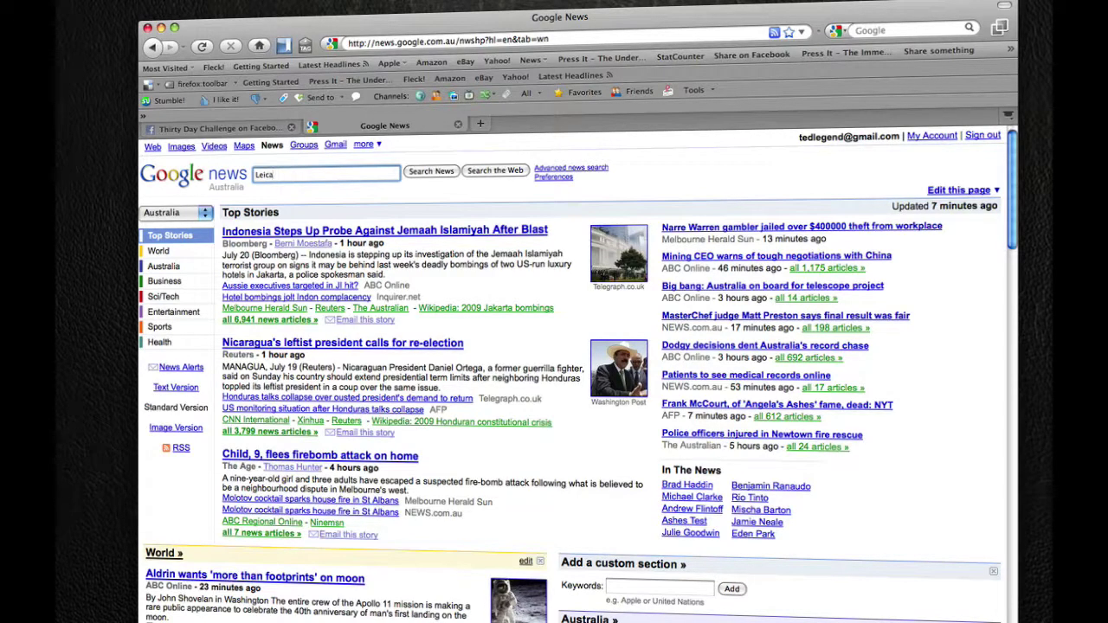
pyautogui.press('Return')
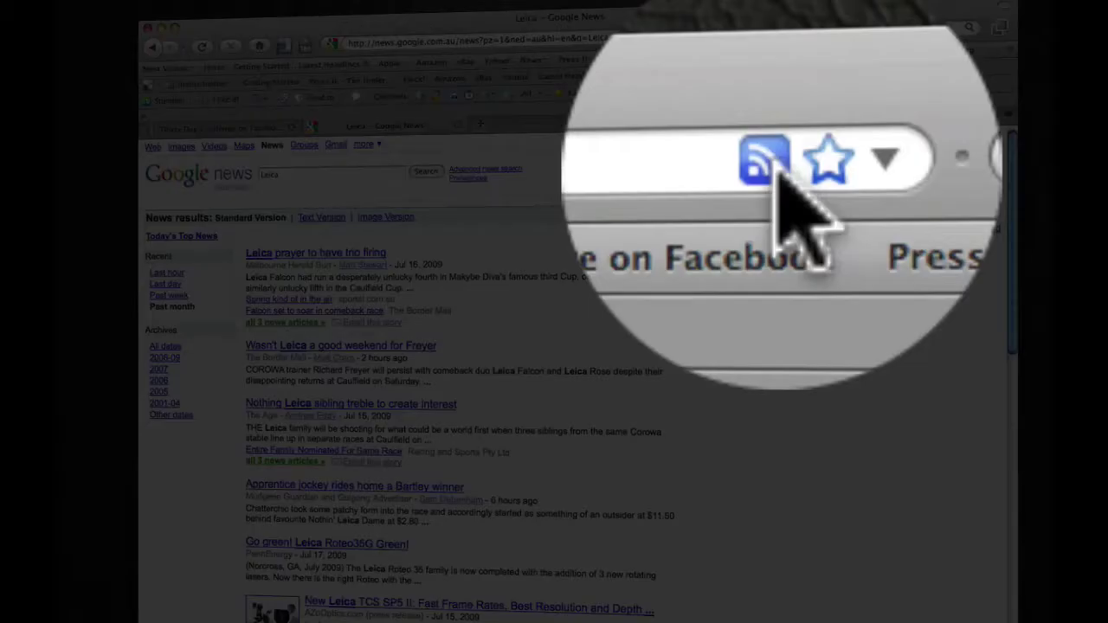
pyautogui.click(766, 42)
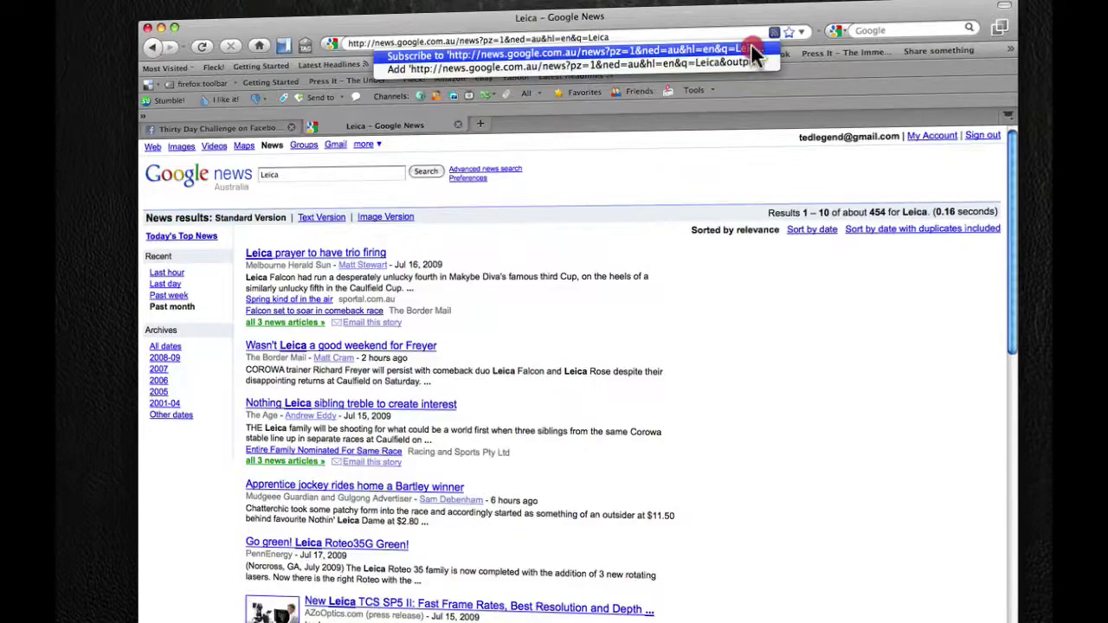
pyautogui.click(753, 54)
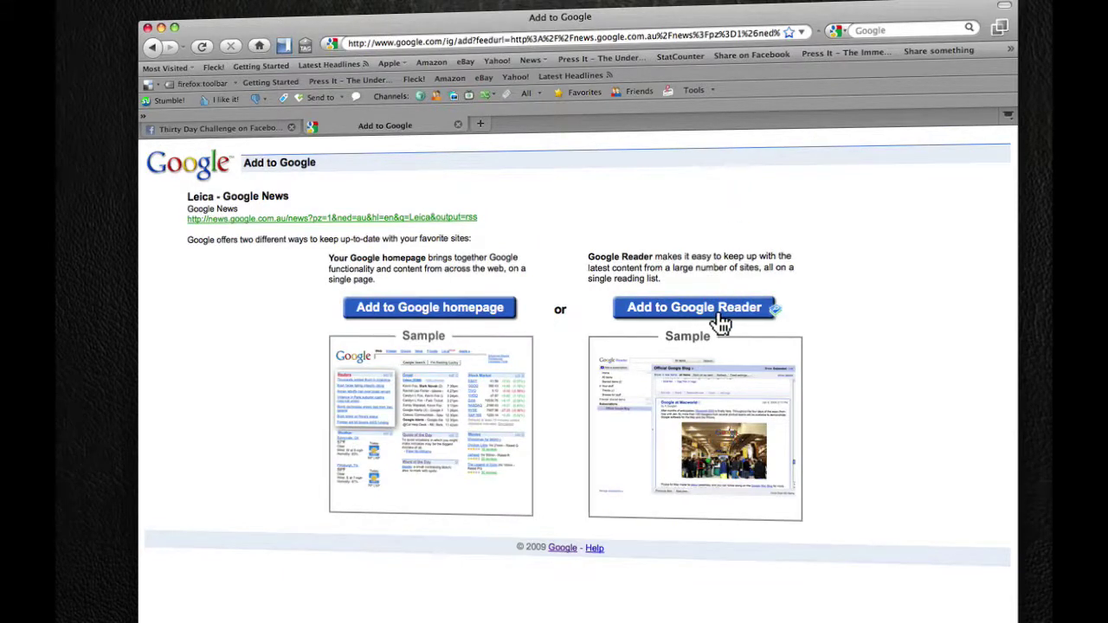
# Add the Leica feed to Google Reader and file it under Photography in Feed settings
pyautogui.click(719, 314)
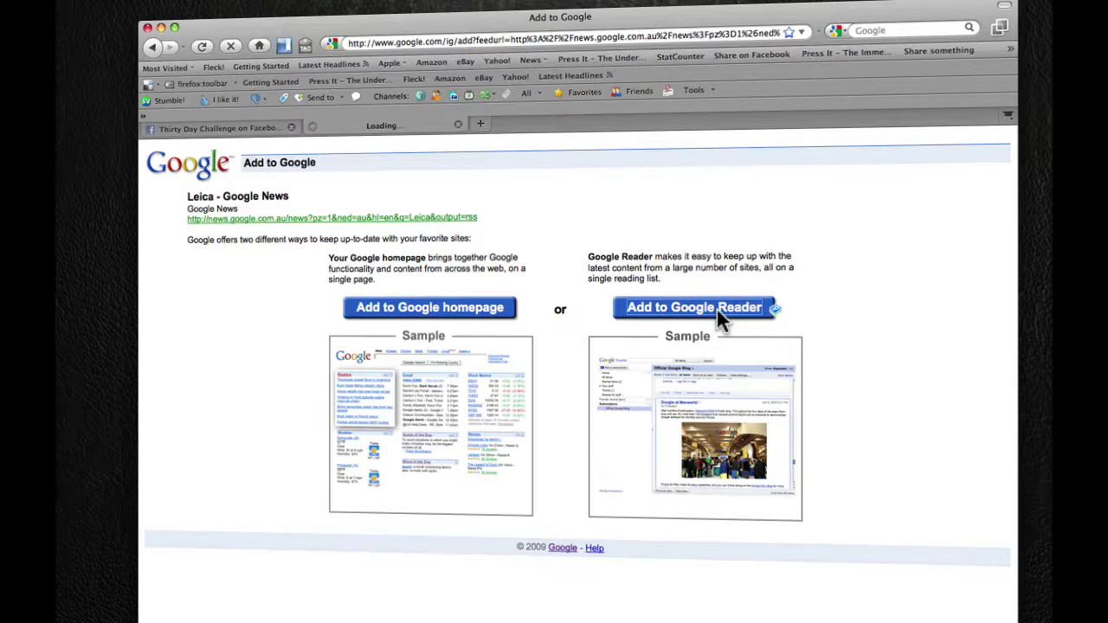
pyautogui.click(630, 213)
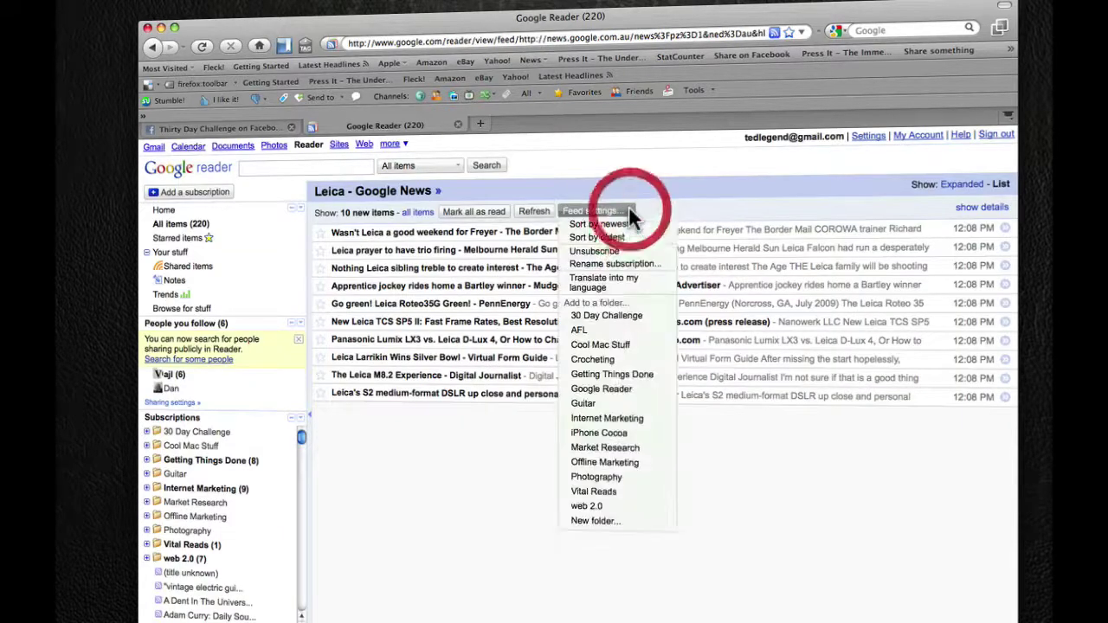
pyautogui.click(627, 482)
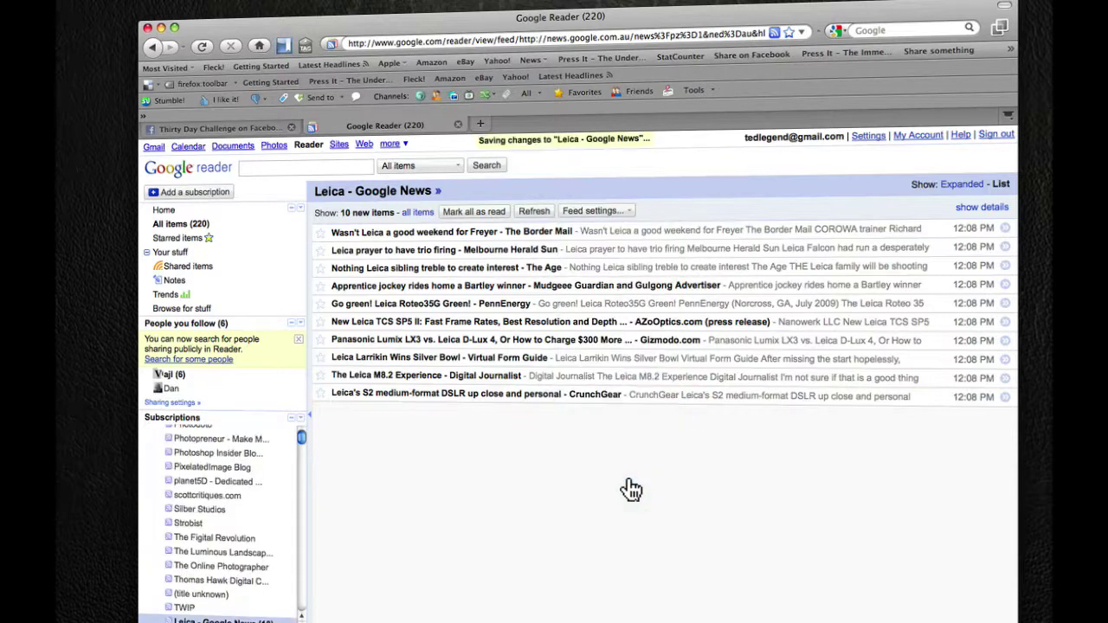
pyautogui.click(629, 214)
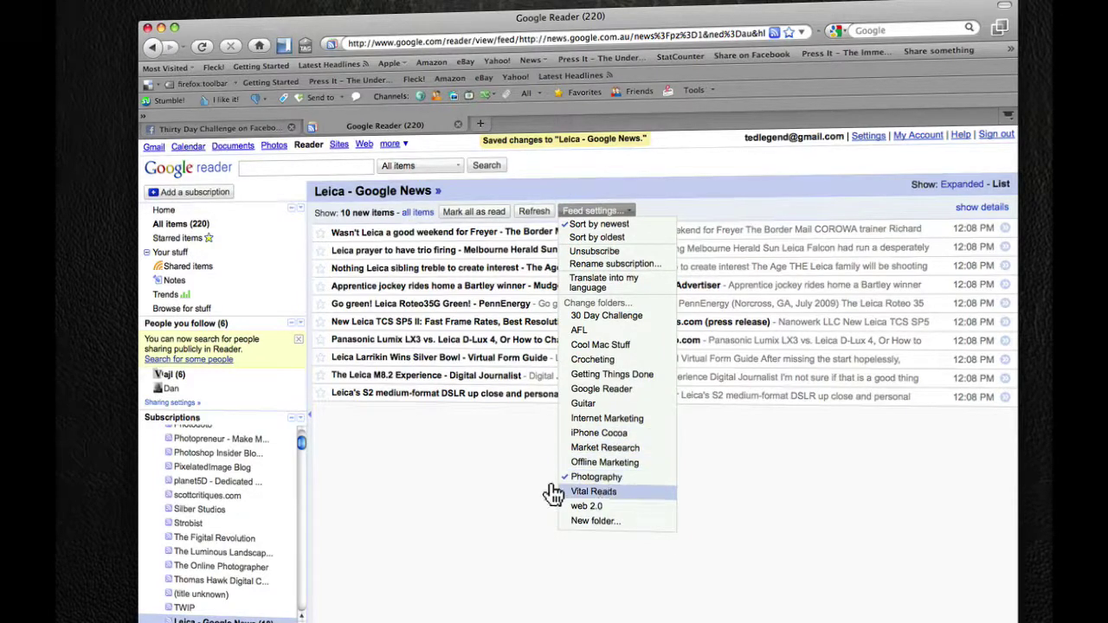
pyautogui.click(476, 495)
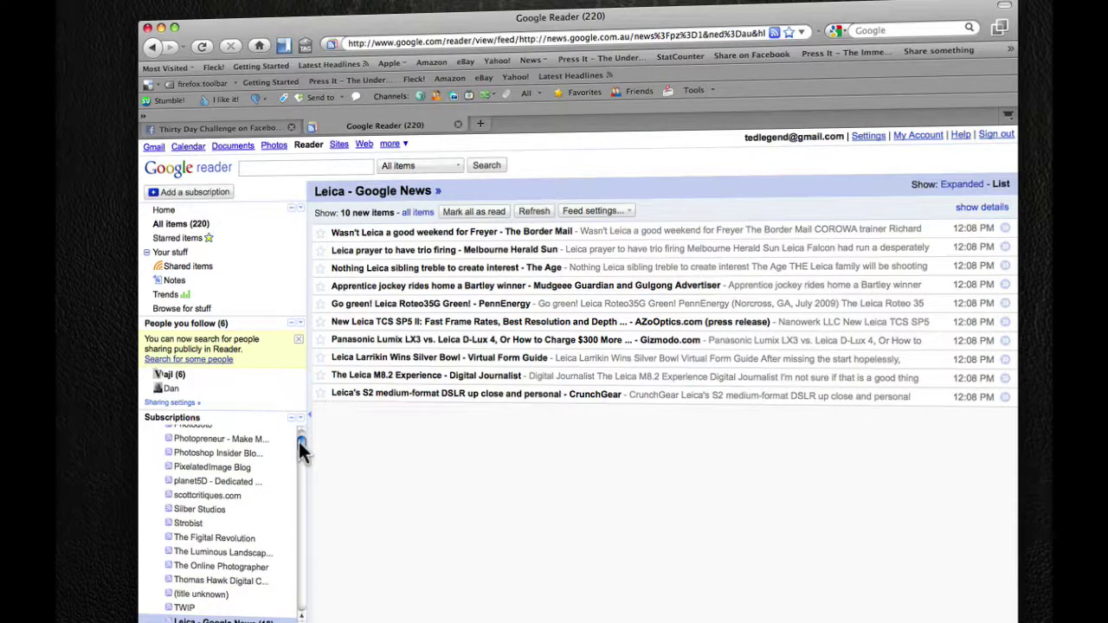
# Collapse the Photography folder in Subscriptions and view all its items
pyautogui.moveTo(299, 444); pyautogui.dragTo(300, 431)
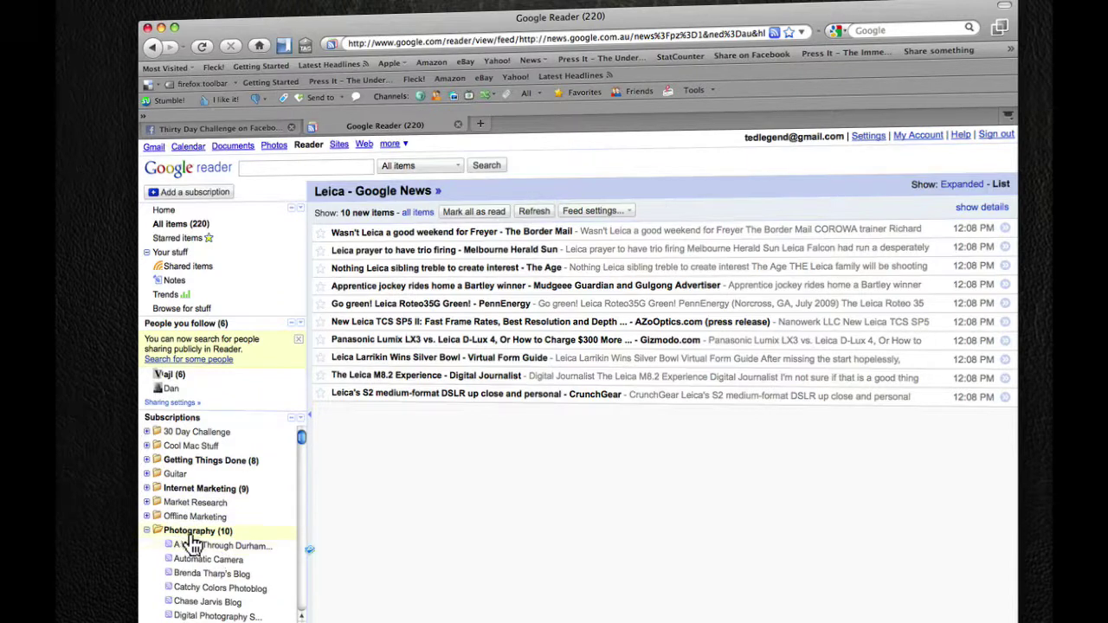
pyautogui.click(146, 530)
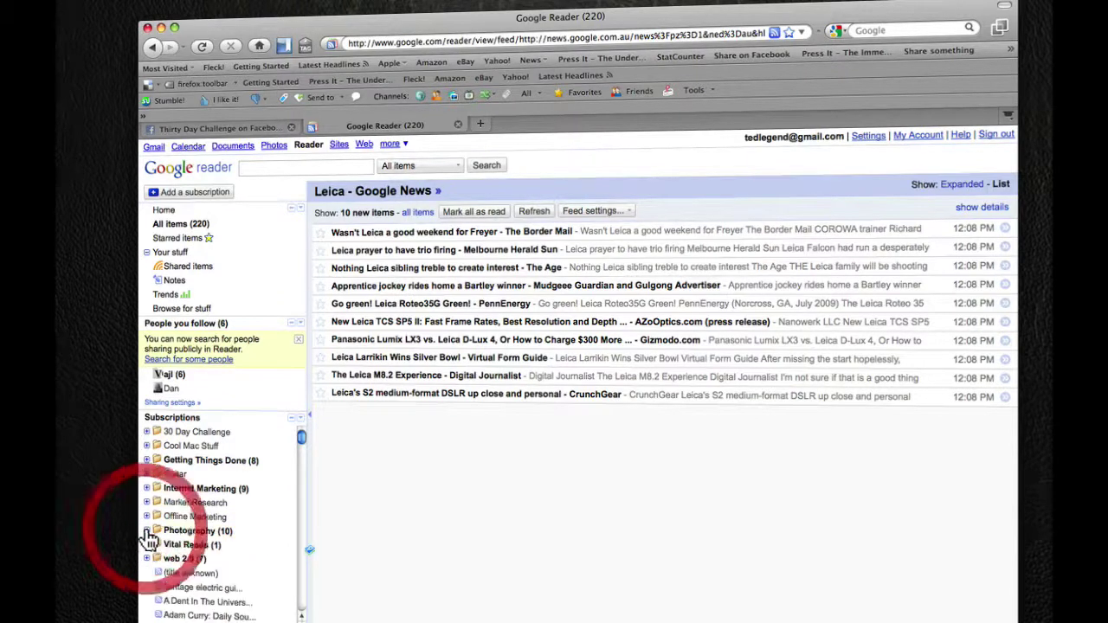
pyautogui.click(211, 532)
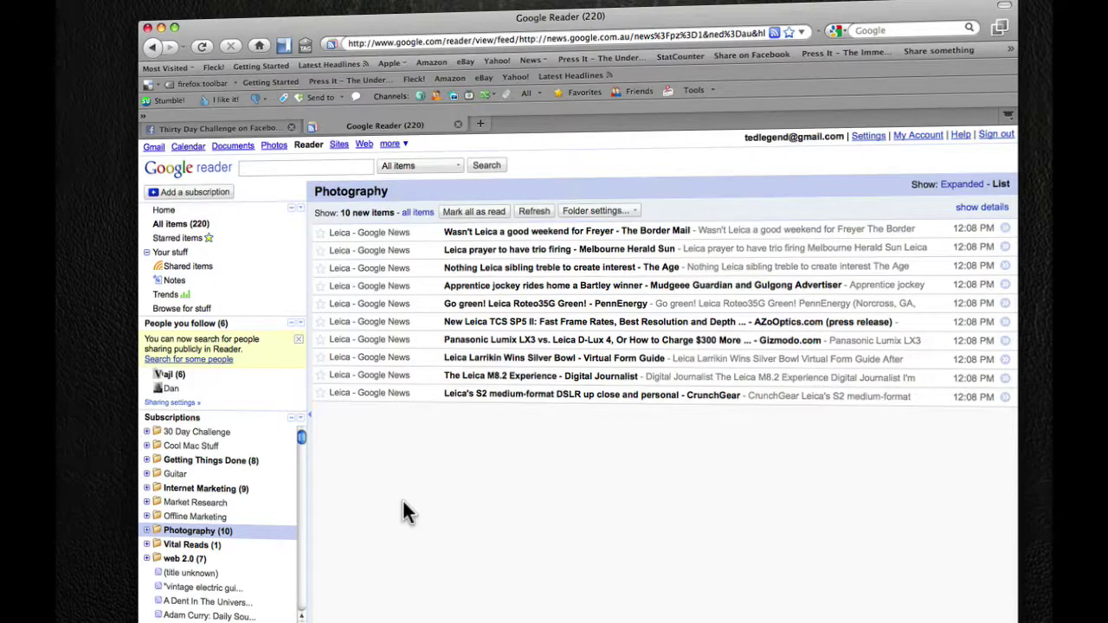
# Read the Freyer weekend story, then expand the Panasonic Lumix LX3 vs. Leica D-Lux 4 item
pyautogui.click(467, 234)
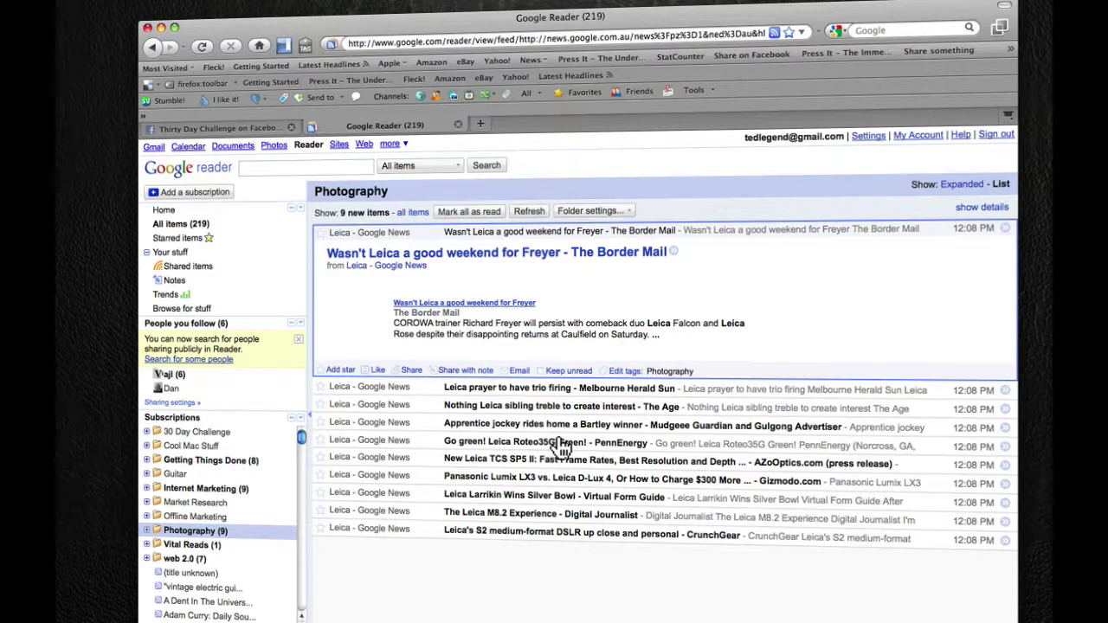
pyautogui.click(559, 483)
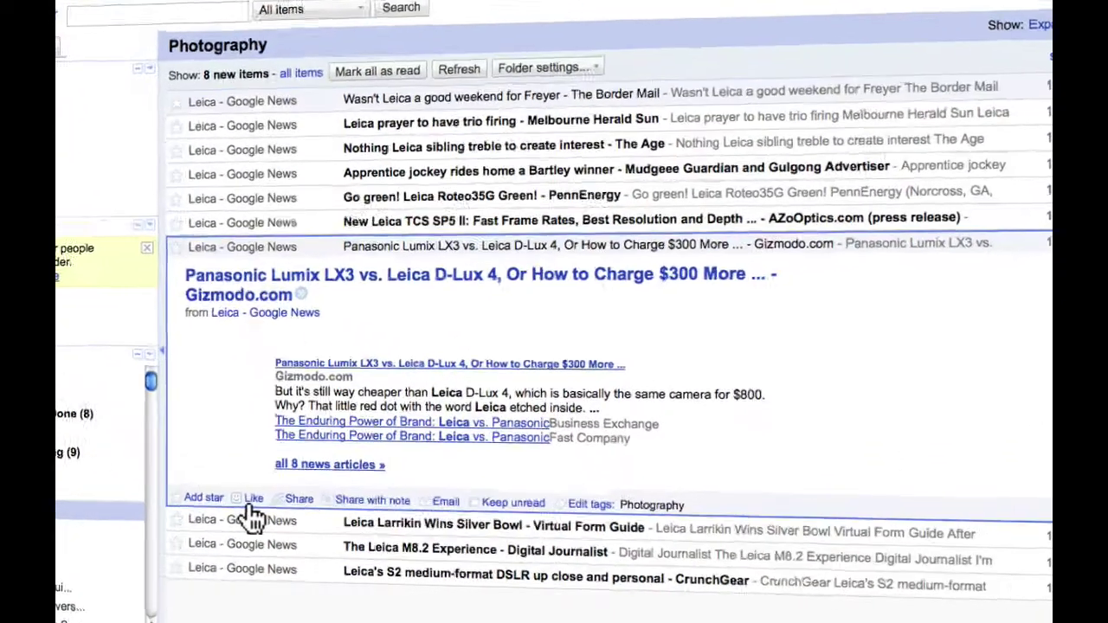
# Like the Gizmodo 'Panasonic Lumix LX3 vs. Leica D-Lux 4' story
pyautogui.click(378, 526)
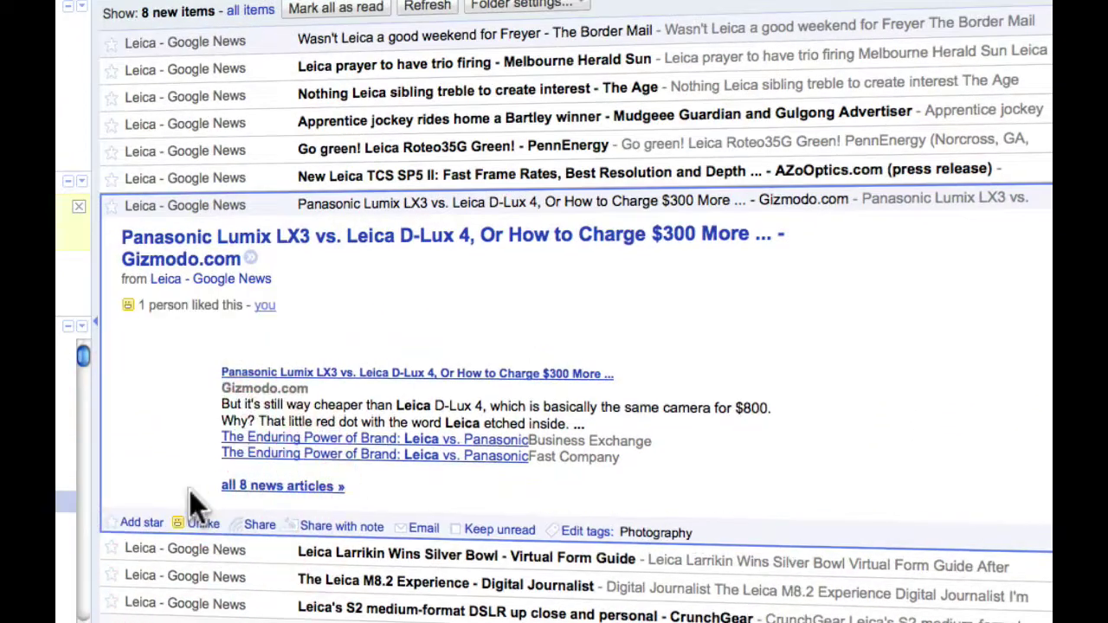